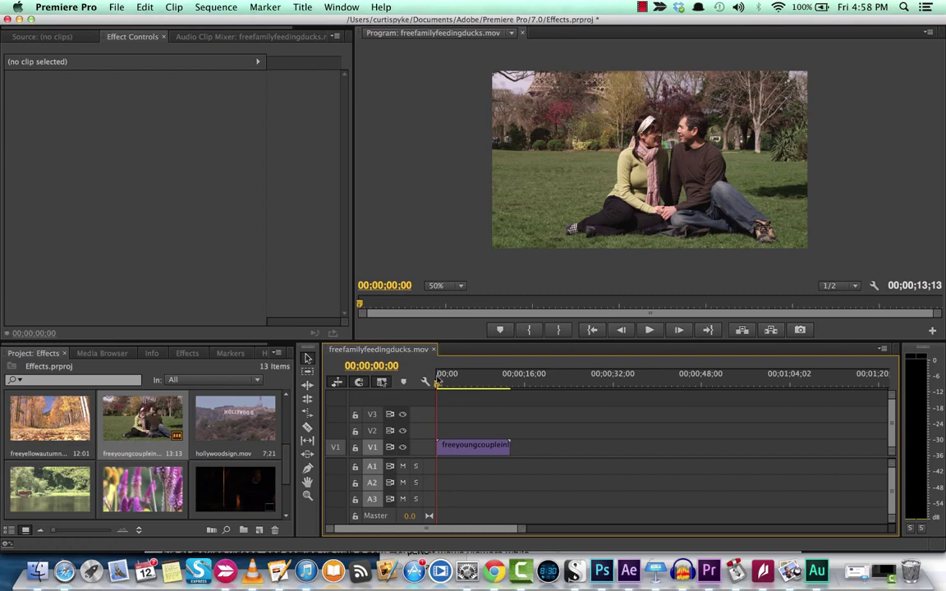
# Preview the start of the couple clip and apply the Shadow/Highlight video effect from the Adjust category to it on V1.
pyautogui.moveTo(438, 383)
pyautogui.mouseDown()
pyautogui.moveTo(469, 387)
pyautogui.moveTo(456, 386)
pyautogui.mouseUp()
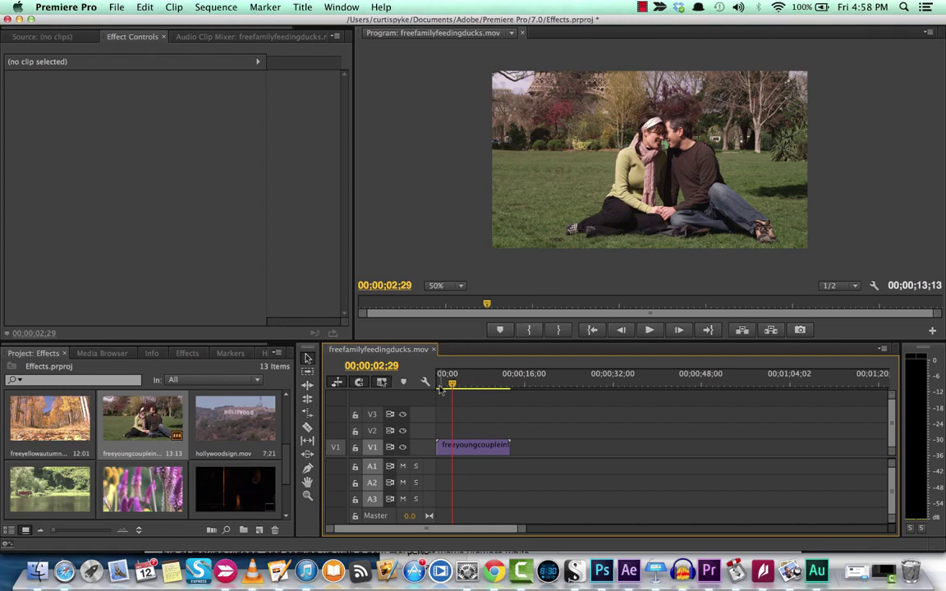
pyautogui.moveTo(452, 384); pyautogui.dragTo(423, 383)
pyautogui.click(187, 354)
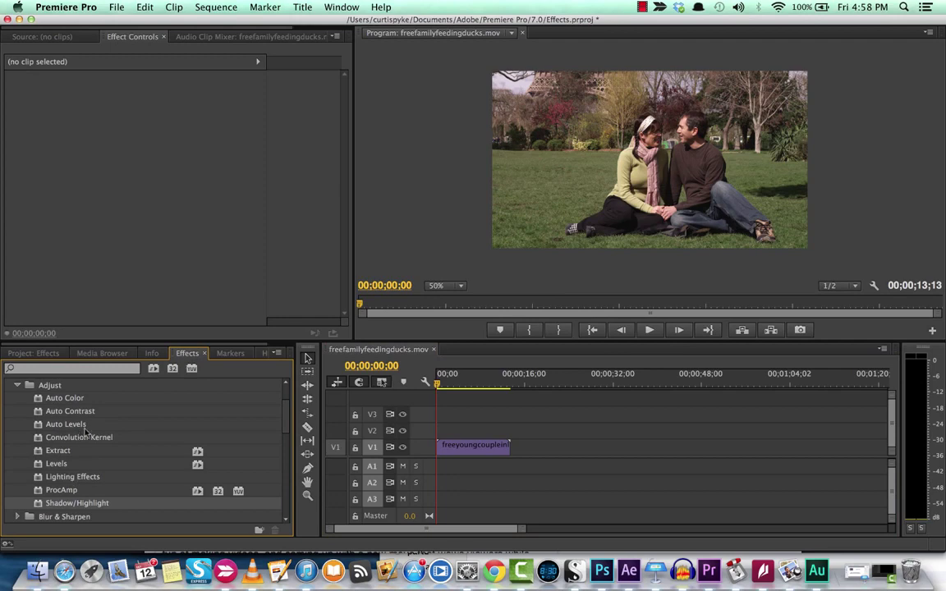
pyautogui.scroll(3, 77, 391)
pyautogui.click(20, 424)
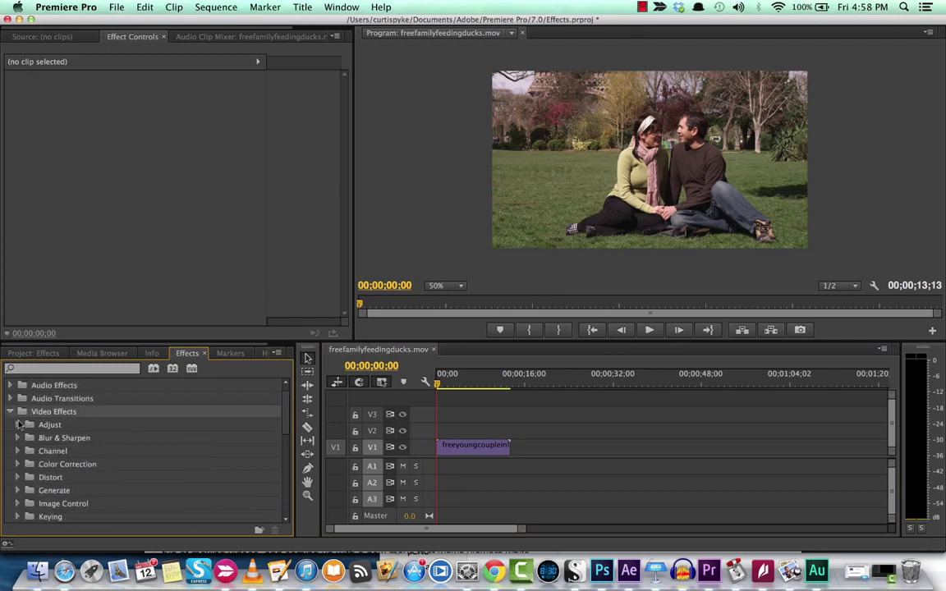
pyautogui.click(20, 424)
pyautogui.scroll(-2, 76, 445)
pyautogui.scroll(-5, 75, 452)
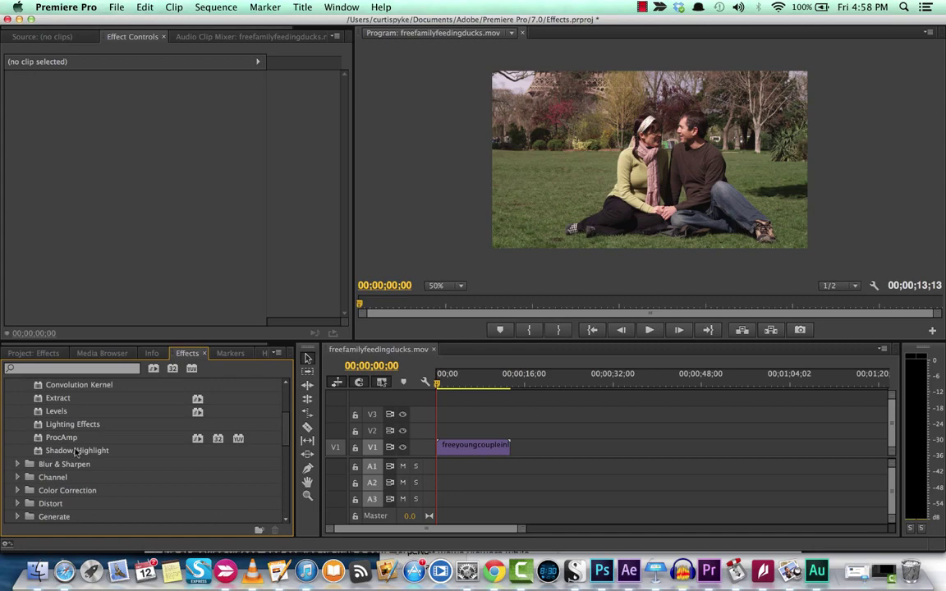
pyautogui.moveTo(76, 454); pyautogui.dragTo(448, 445)
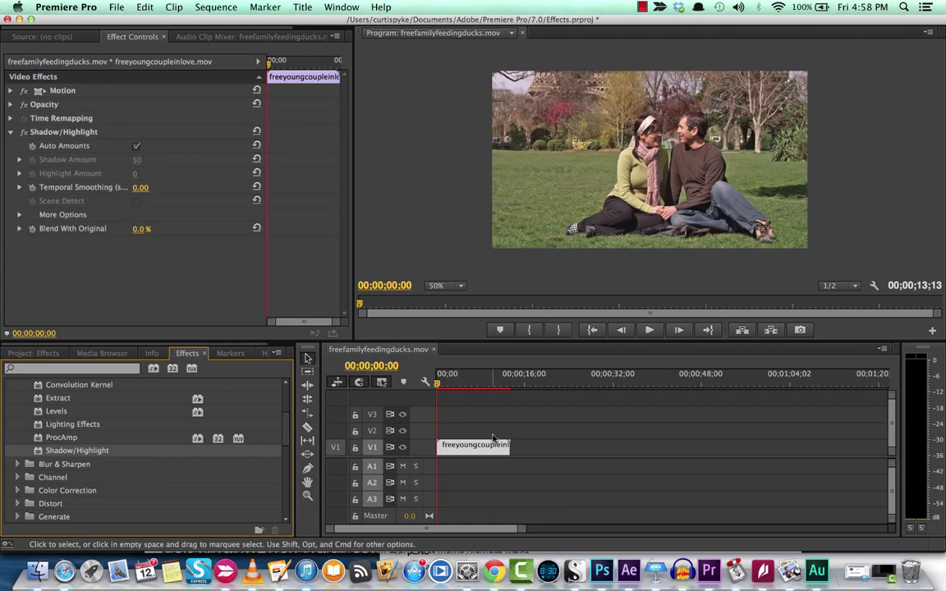
# Disable Auto Amounts in the Shadow/Highlight effect and set Shadow Amount to 40 and Highlight Amount to 3.
pyautogui.click(136, 147)
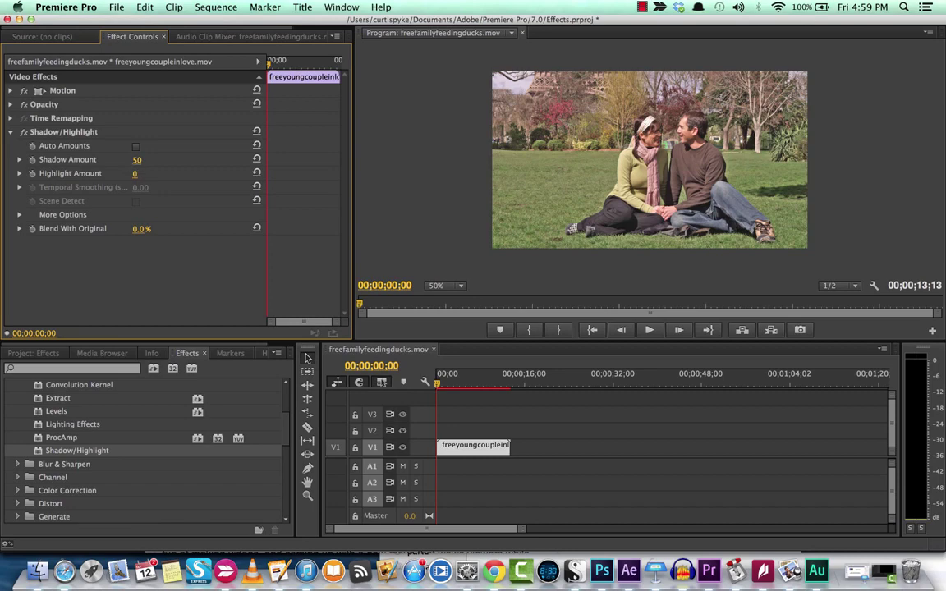
pyautogui.moveTo(136, 159)
pyautogui.mouseDown()
pyautogui.moveTo(97, 160)
pyautogui.moveTo(124, 159)
pyautogui.mouseUp()
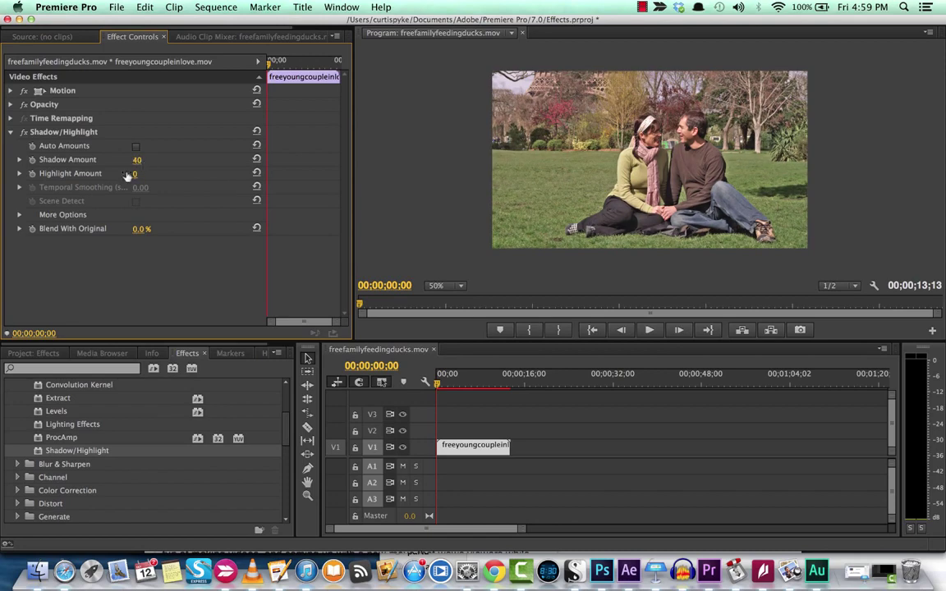
pyautogui.moveTo(135, 173)
pyautogui.mouseDown()
pyautogui.moveTo(204, 174)
pyautogui.moveTo(137, 173)
pyautogui.mouseUp()
# Reveal the additional Shadow/Highlight options and set Shadow Tonal Width to 24, Shadow Radius to 50 and Highlight Radius to 16.
pyautogui.click(19, 214)
pyautogui.scroll(-2, 118, 238)
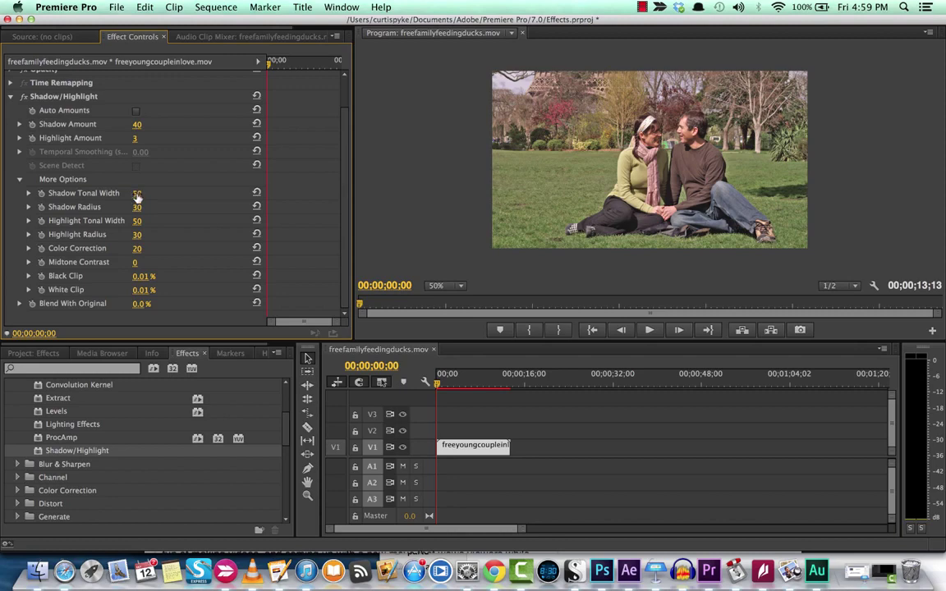
pyautogui.moveTo(137, 193); pyautogui.dragTo(128, 193)
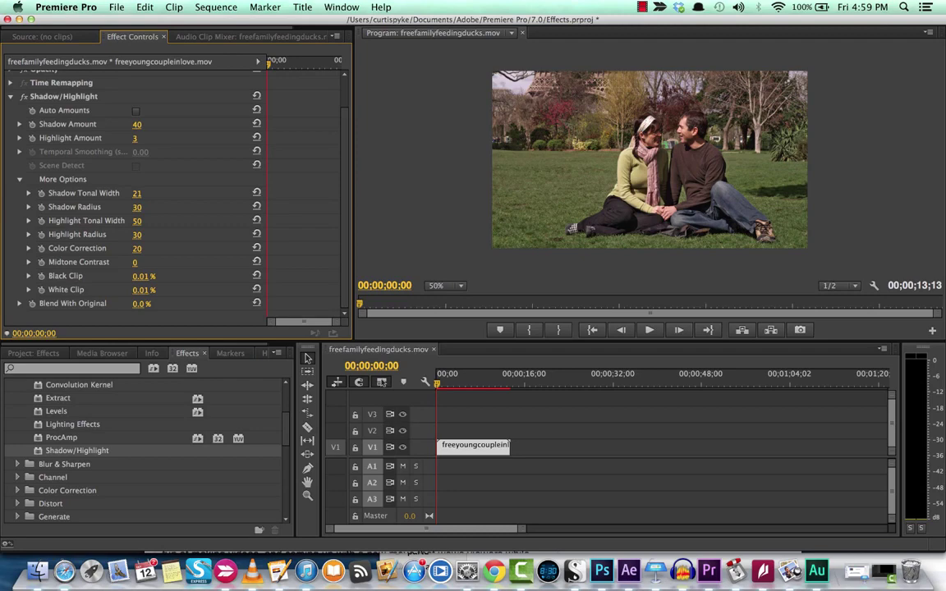
pyautogui.moveTo(136, 193); pyautogui.dragTo(141, 193)
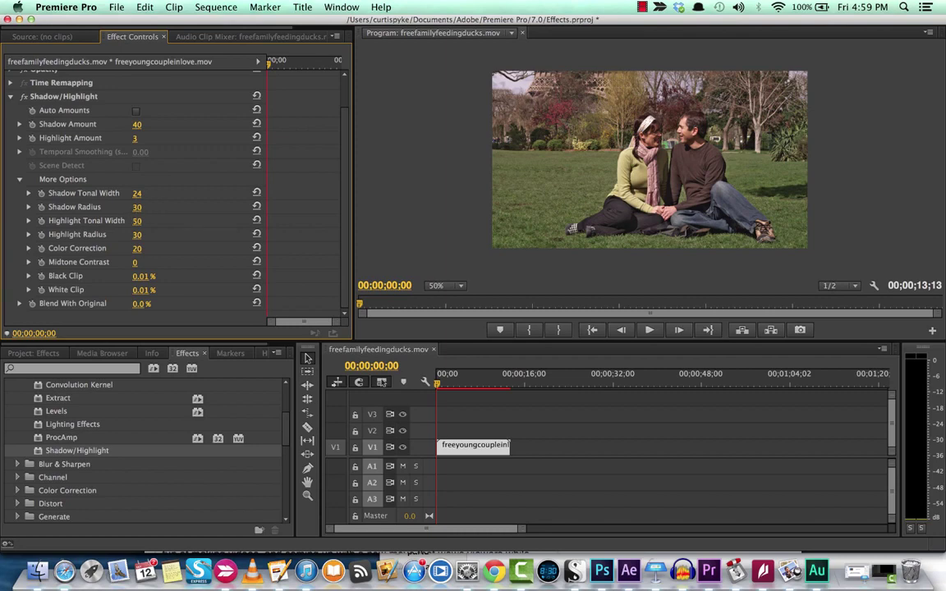
pyautogui.moveTo(136, 207)
pyautogui.mouseDown()
pyautogui.moveTo(147, 207)
pyautogui.moveTo(123, 207)
pyautogui.mouseUp()
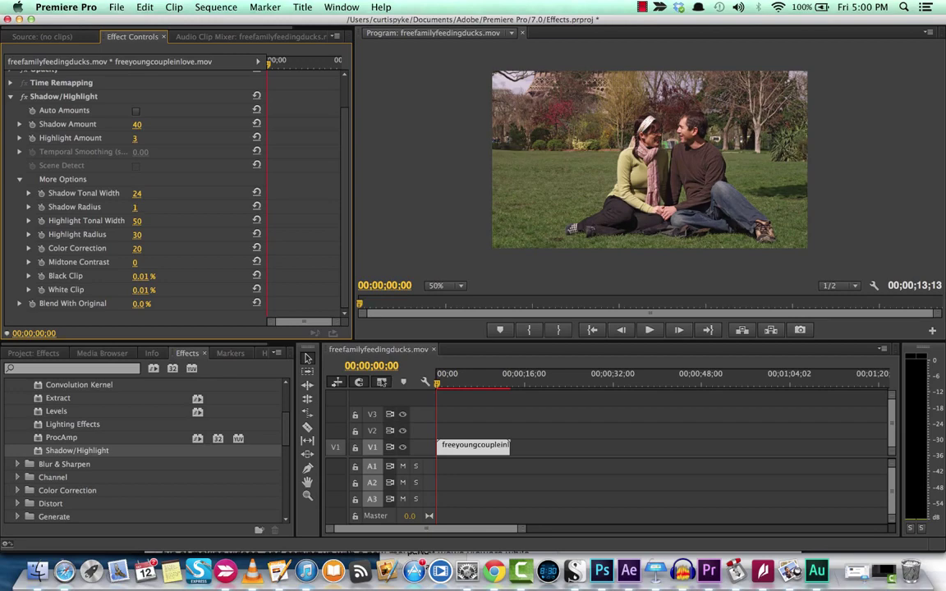
pyautogui.moveTo(134, 207); pyautogui.dragTo(207, 250)
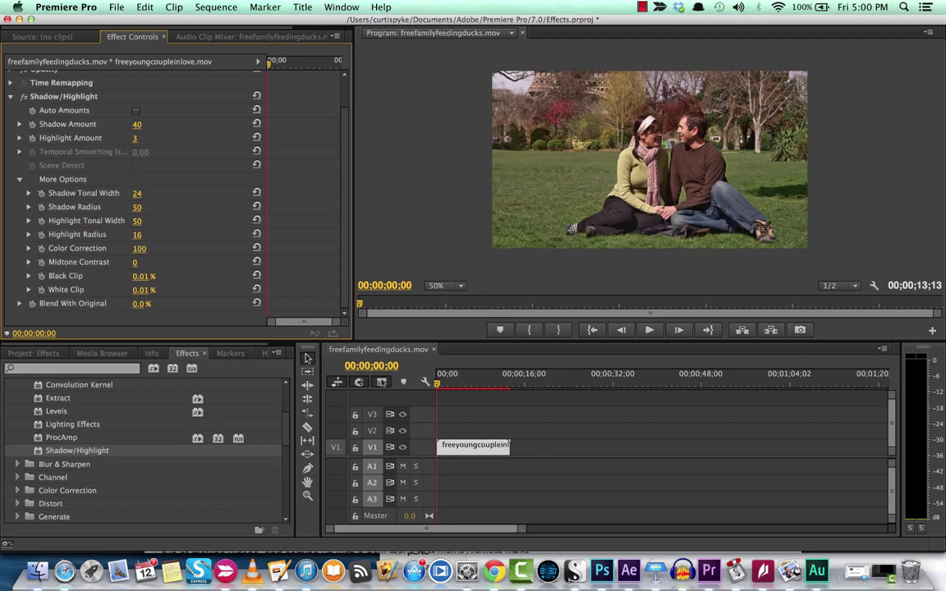
# Set the Shadow/Highlight effect's Color Correction to 49 and Midtone Contrast to 11.
pyautogui.moveTo(139, 248); pyautogui.dragTo(262, 248)
pyautogui.moveTo(136, 263); pyautogui.dragTo(145, 278)
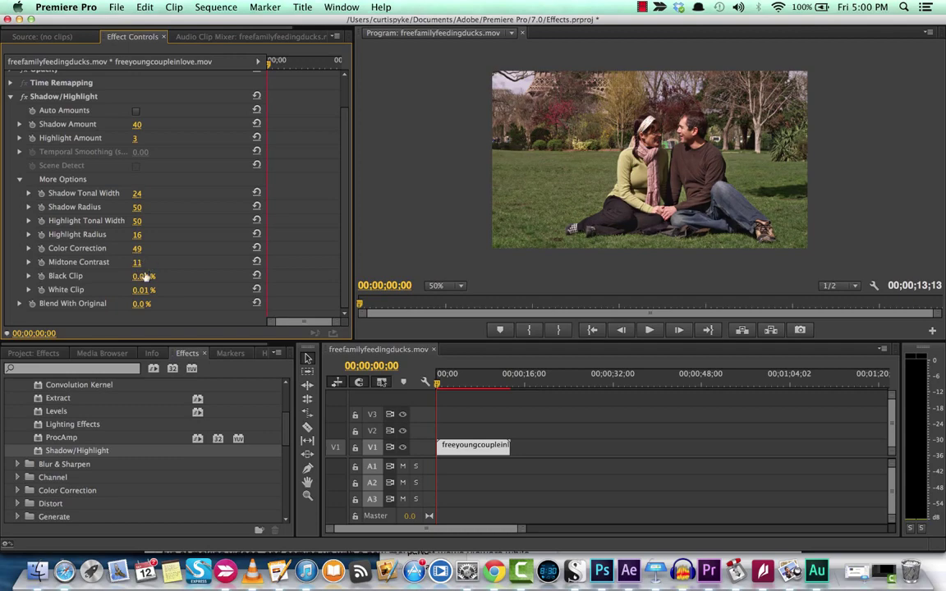
# Try a Black Clip of 0.10% in the Shadow/Highlight effect and settle on 0.50%.
pyautogui.click(140, 277)
pyautogui.click(171, 265)
pyautogui.moveTo(140, 276); pyautogui.dragTo(137, 276)
pyautogui.press('Up')
pyautogui.click(145, 276)
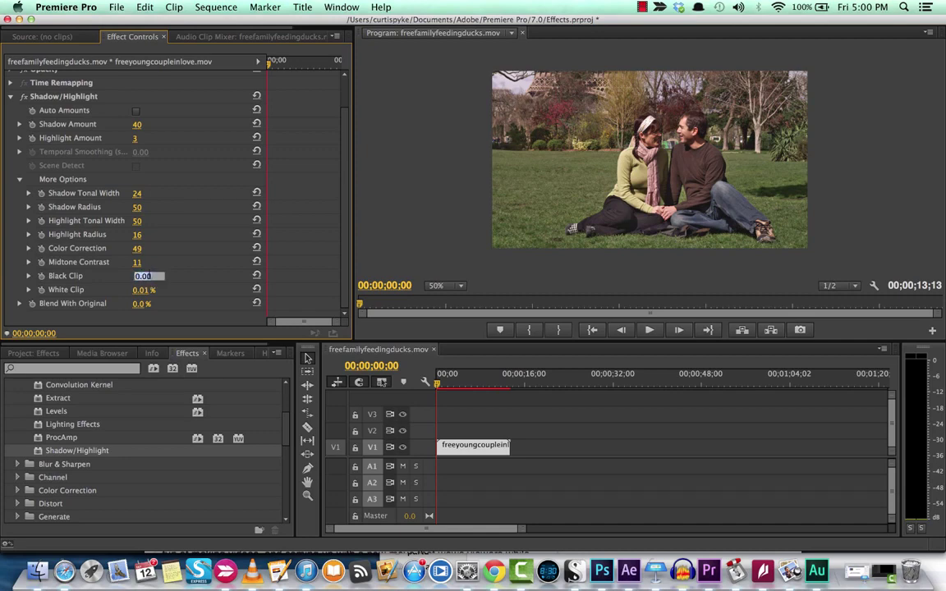
pyautogui.write('.')
pyautogui.write('10')
pyautogui.press('Return')
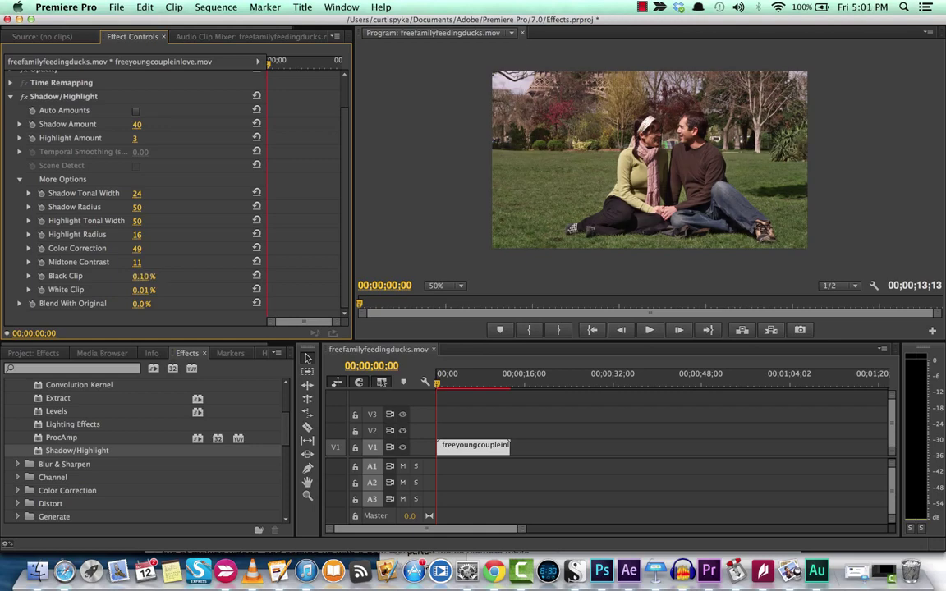
pyautogui.click(142, 276)
pyautogui.write('.5')
pyautogui.press('Return')
# Raise the Shadow/Highlight effect's White Clip percentage and fine-tune it against the preview image.
pyautogui.click(144, 290)
pyautogui.write('.3')
pyautogui.press('Return')
pyautogui.moveTo(140, 290)
pyautogui.mouseDown()
pyautogui.moveTo(148, 290)
pyautogui.moveTo(131, 292)
pyautogui.mouseUp()
# Compare the clip with the Shadow/Highlight effect off and on, and scrub through it to review the corrected footage.
pyautogui.scroll(2, 123, 189)
pyautogui.click(24, 131)
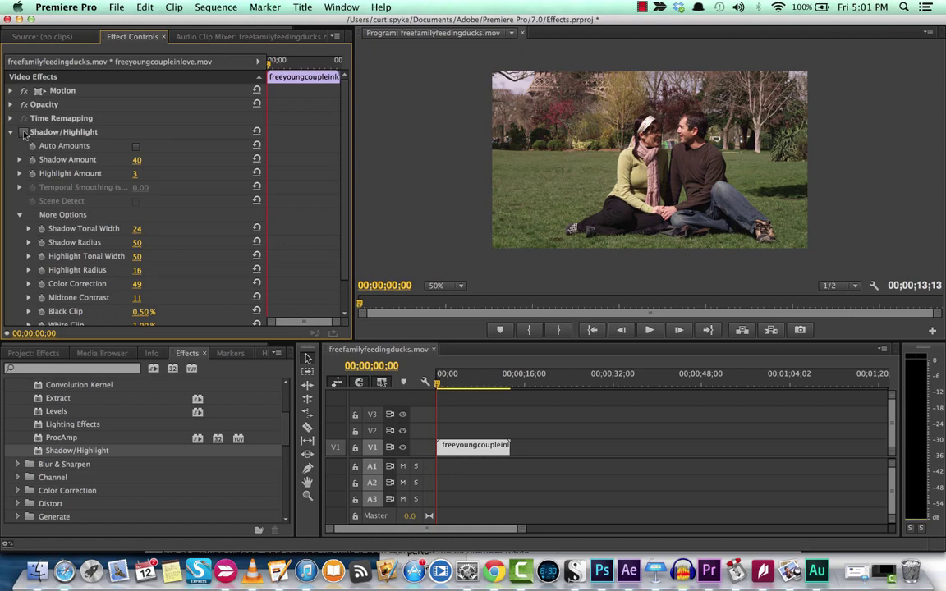
pyautogui.click(24, 132)
pyautogui.click(24, 132)
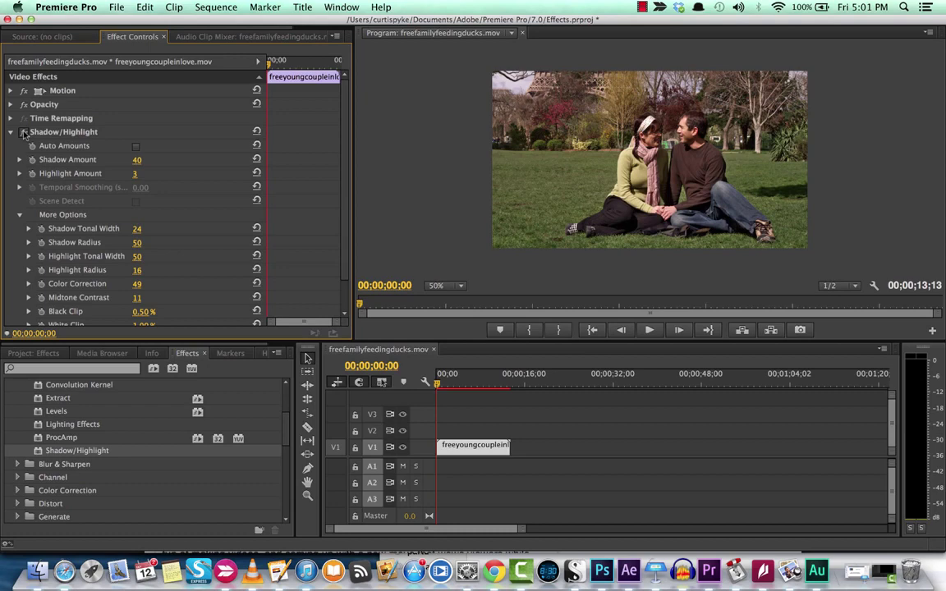
pyautogui.click(24, 133)
pyautogui.click(24, 131)
pyautogui.moveTo(484, 386); pyautogui.dragTo(437, 386)
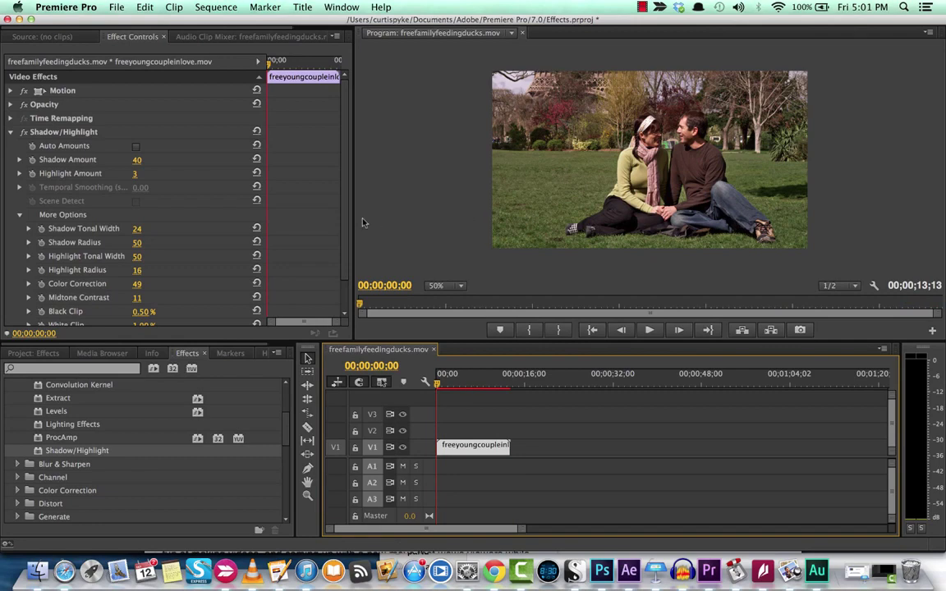
pyautogui.click(643, 8)
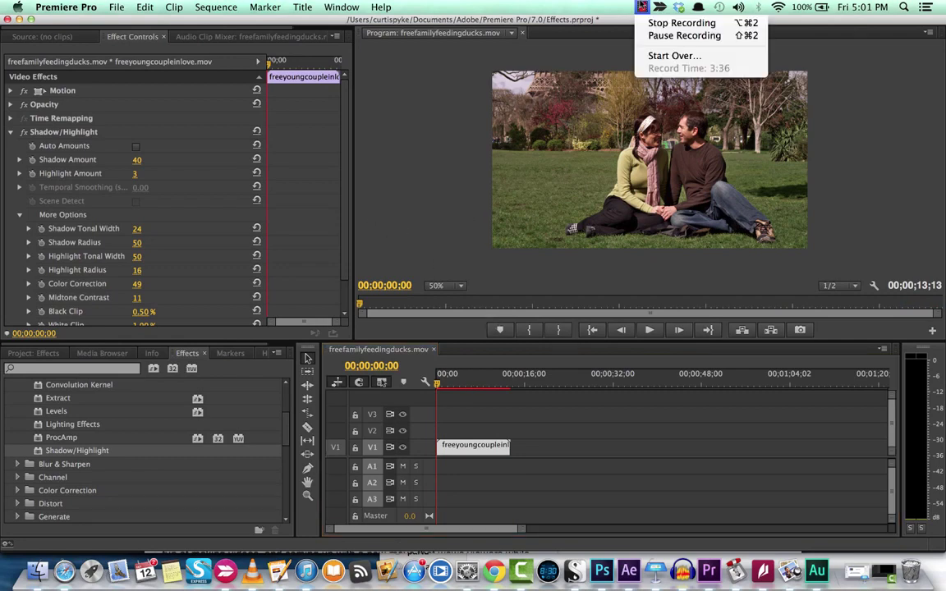